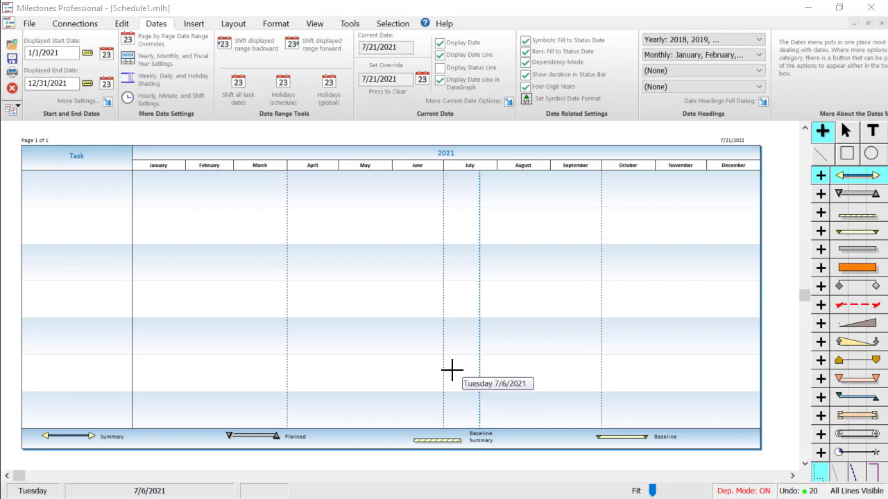
Select the orange bar symbol in the Toolbox
click(824, 264)
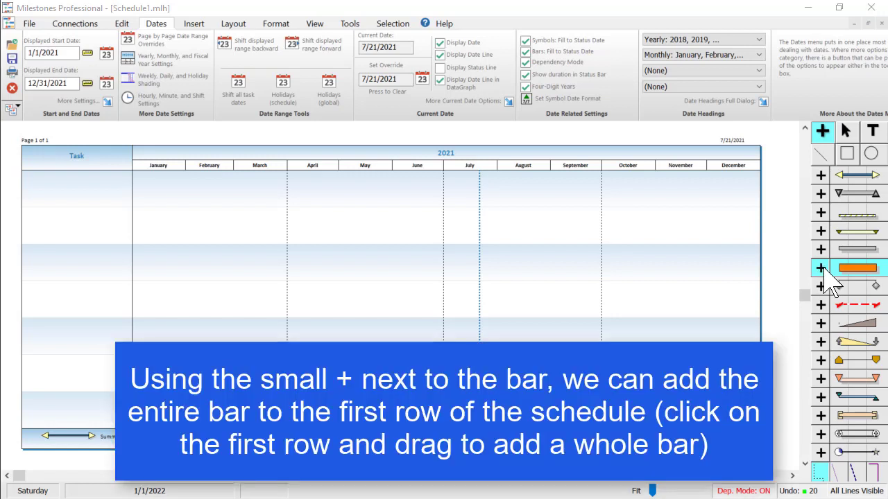
Draw a whole orange bar in row one starting January 16
click(822, 268)
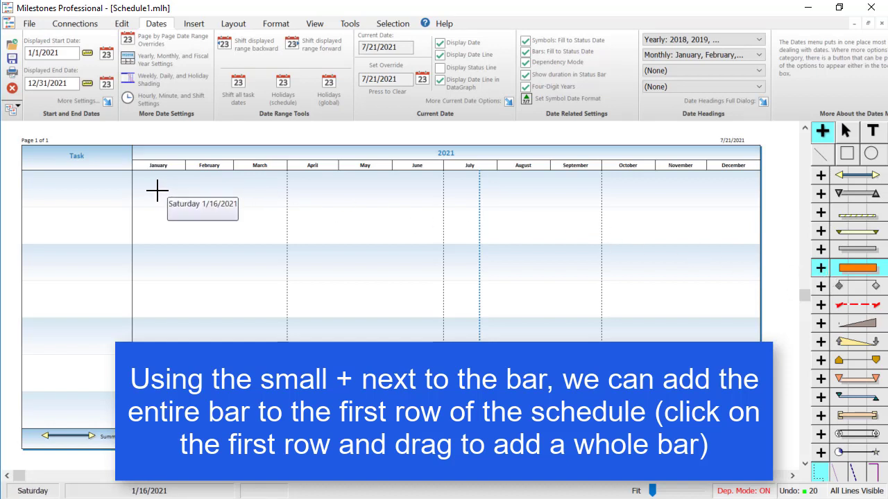
drag(157, 190, 242, 183)
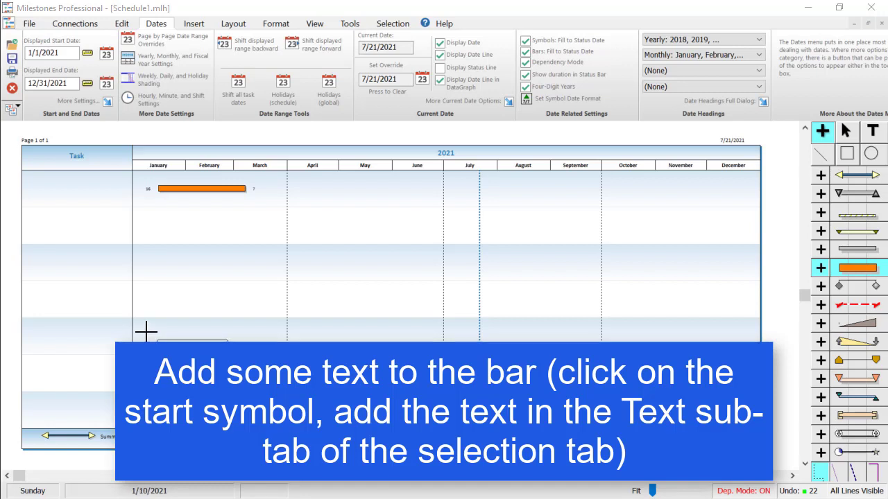
Give the row-one orange bar's start symbol the Line 1 text 'Phase 1'
click(845, 131)
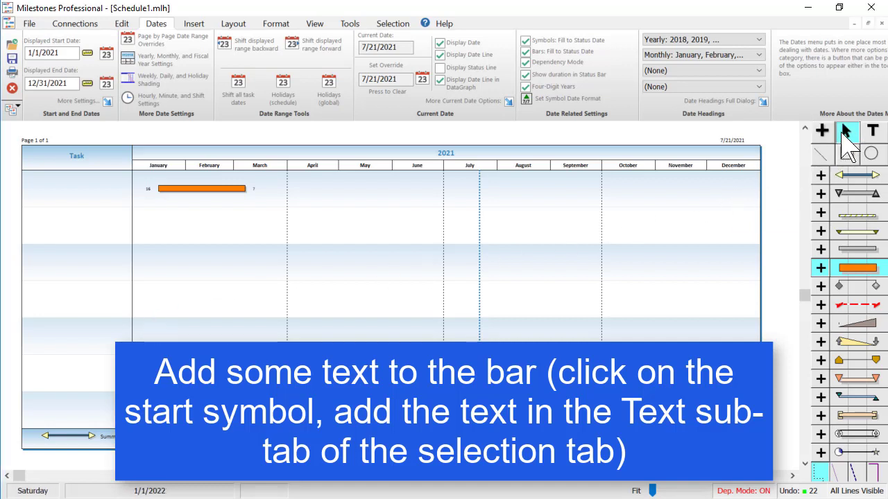
click(159, 189)
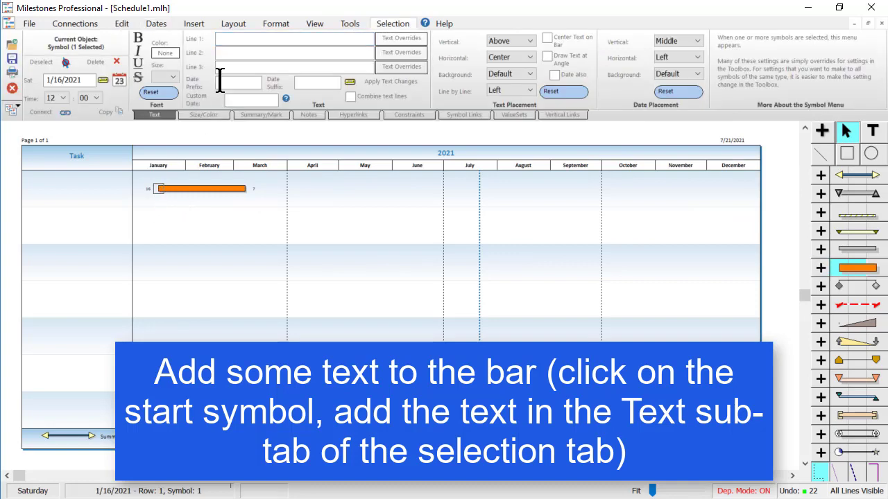
click(239, 39)
text(Phase)
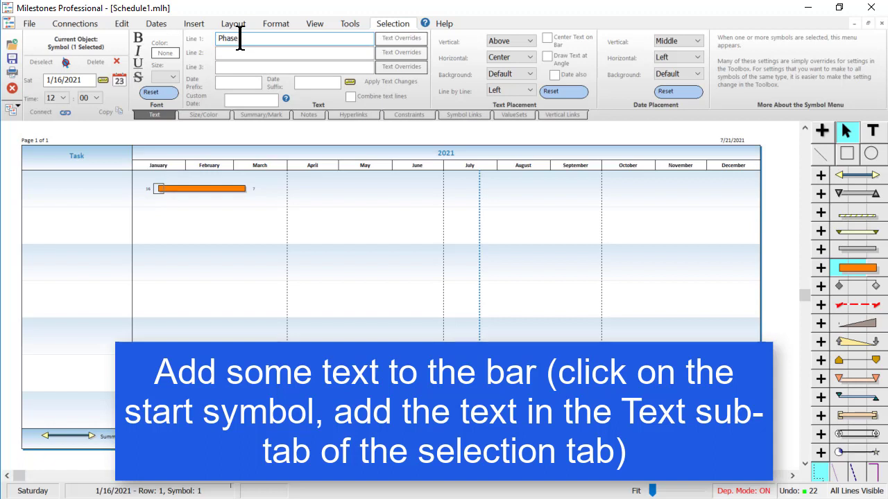
text( 1)
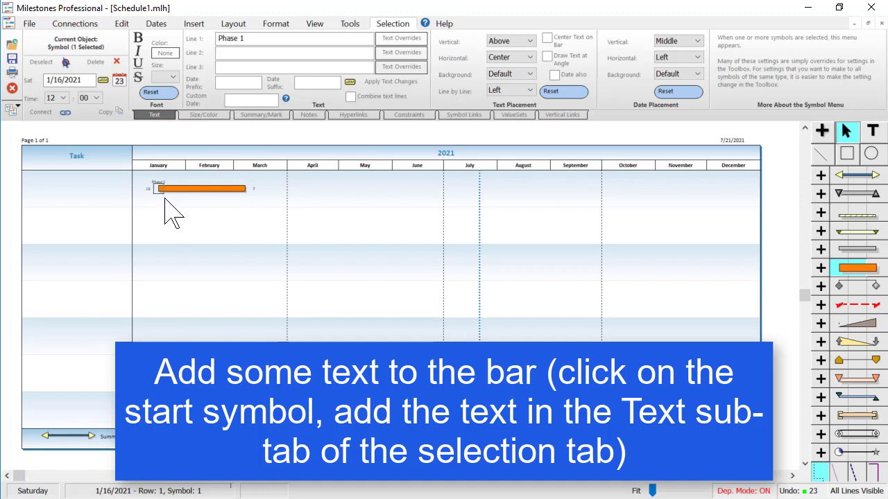
Zoom the schedule in to 125% to see the Phase 1 bar and label
scroll(175, 201, up, 1)
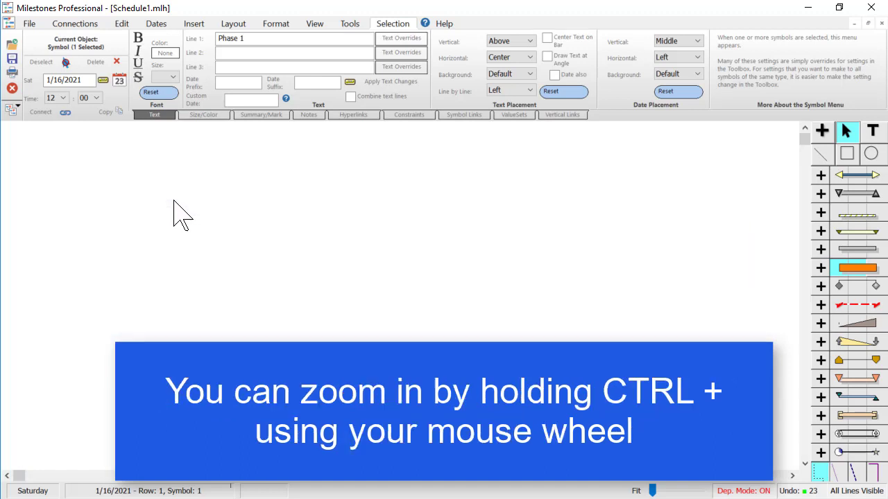
scroll(226, 223, up, 1)
scroll(301, 258, up, 1)
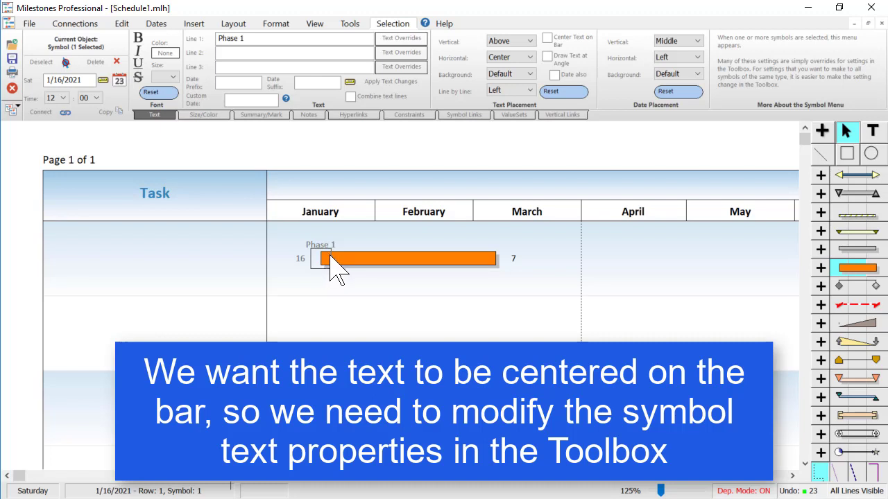
Set the bar start symbol's Date Placement to Hide and its Text Placement to Bar, Middle
double_click(841, 269)
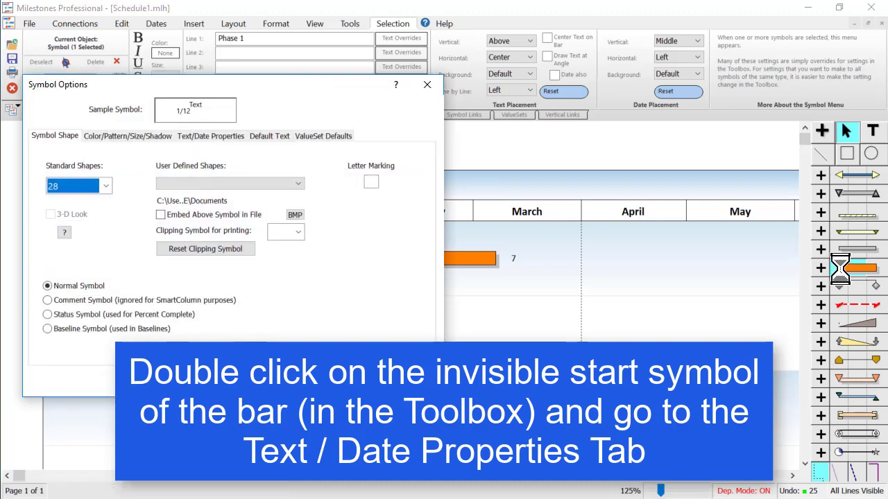
click(220, 137)
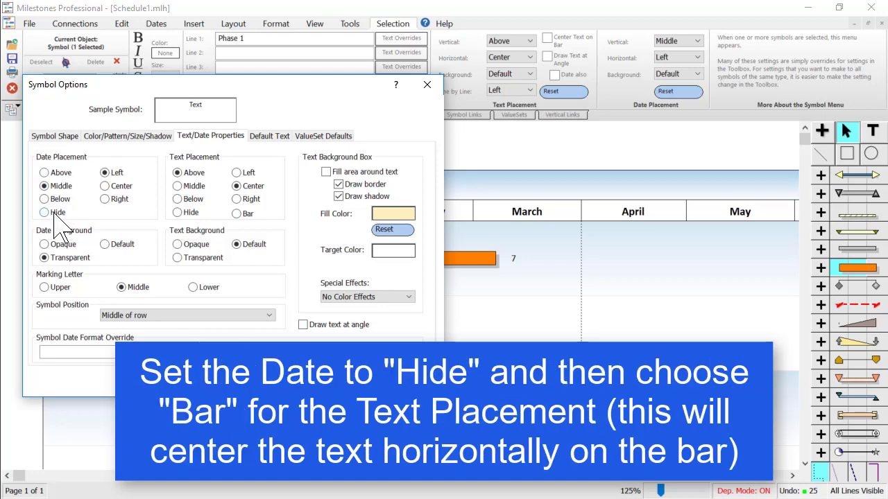
click(54, 213)
click(237, 214)
click(194, 187)
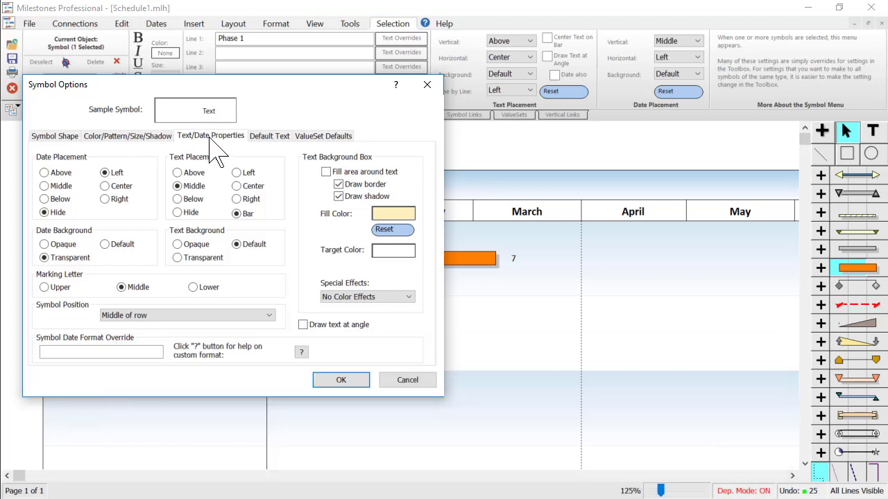
click(342, 380)
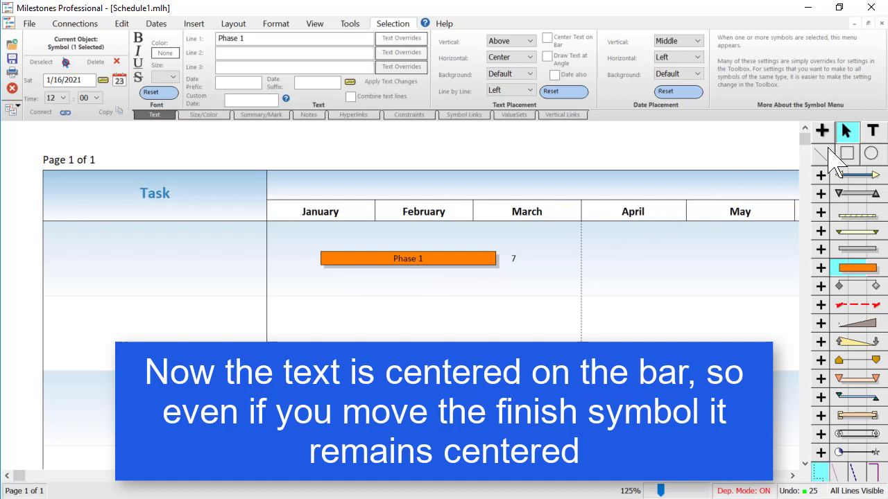
Shorten the Phase 1 bar so it finishes at the start of March
drag(494, 259, 474, 258)
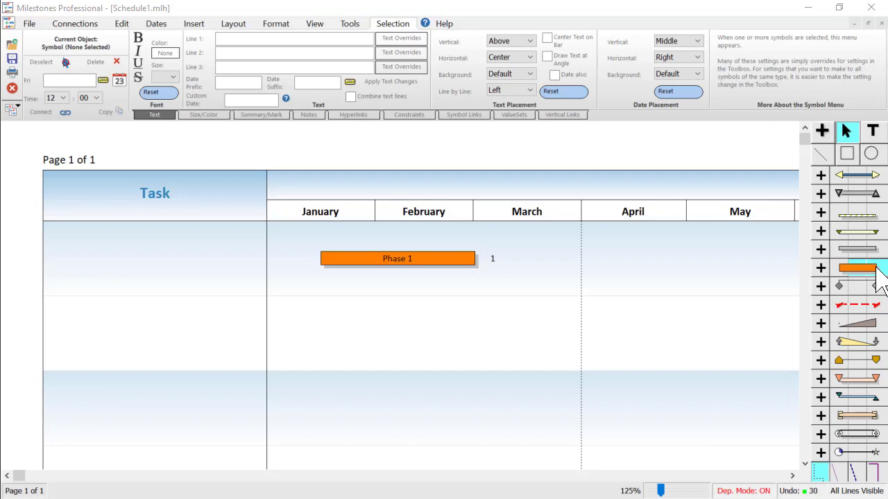
Set the bar finish symbol's Date Placement to Hide and its Text Placement to Middle, Bar
double_click(877, 269)
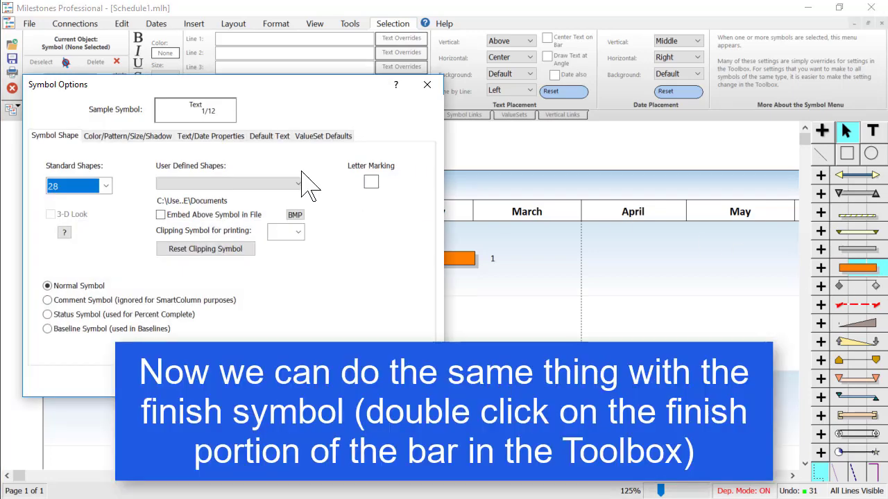
click(221, 146)
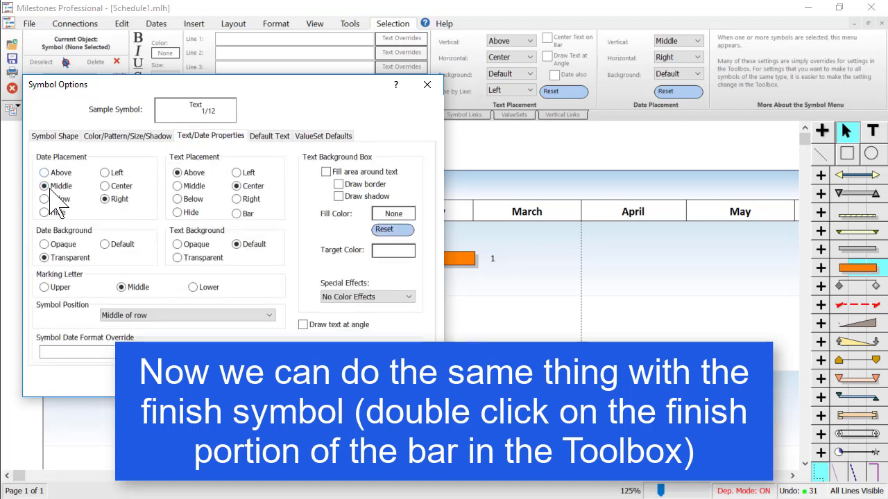
click(44, 213)
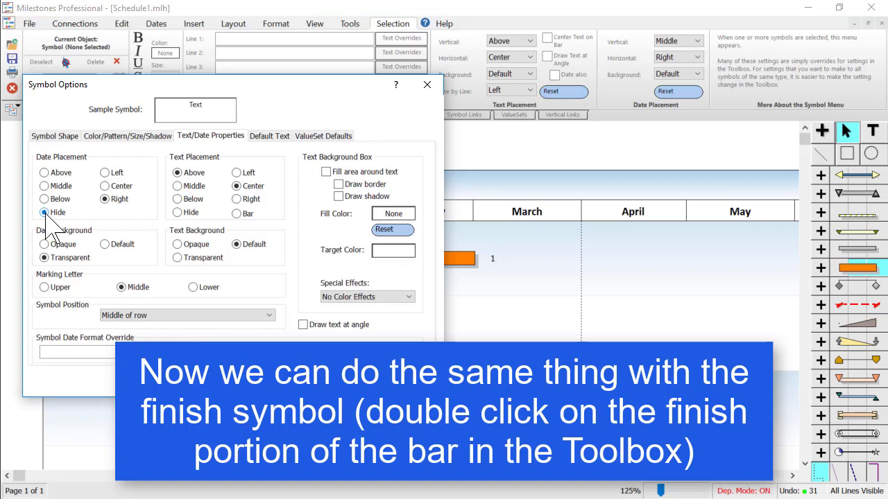
click(197, 187)
click(244, 215)
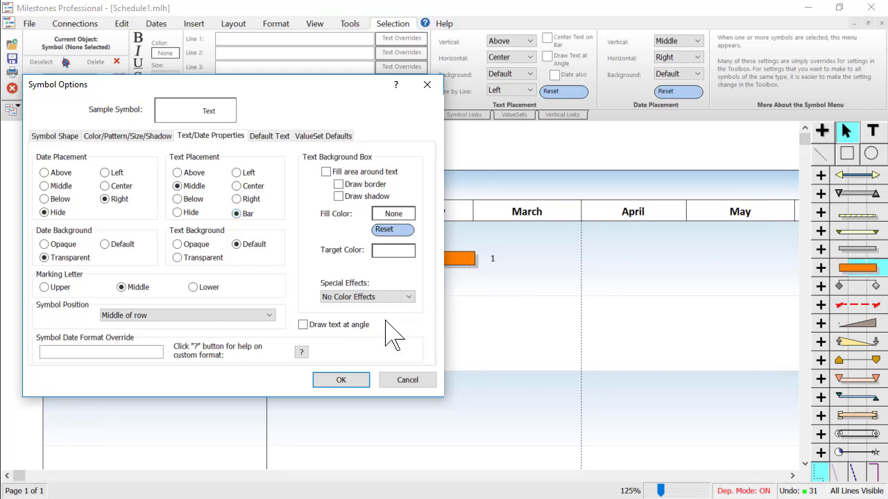
click(342, 380)
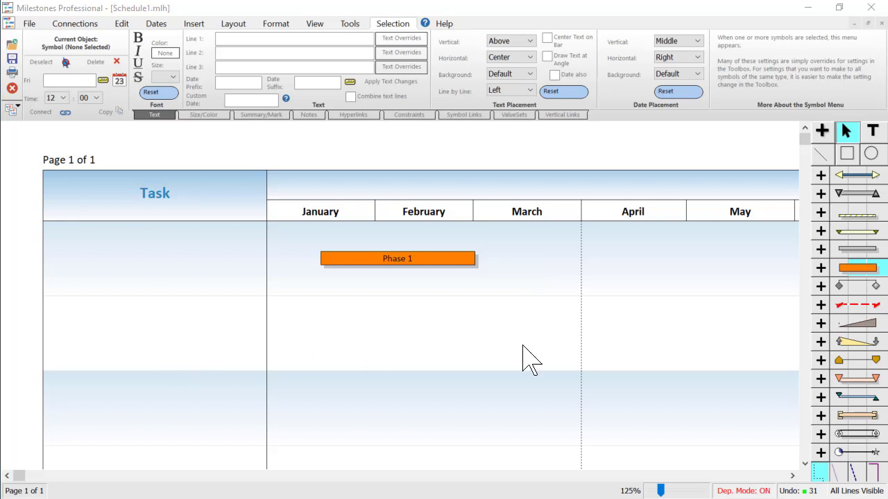
Draw a second orange bar labelled 'Phase 2' starting March 1, right after Phase 1
click(822, 268)
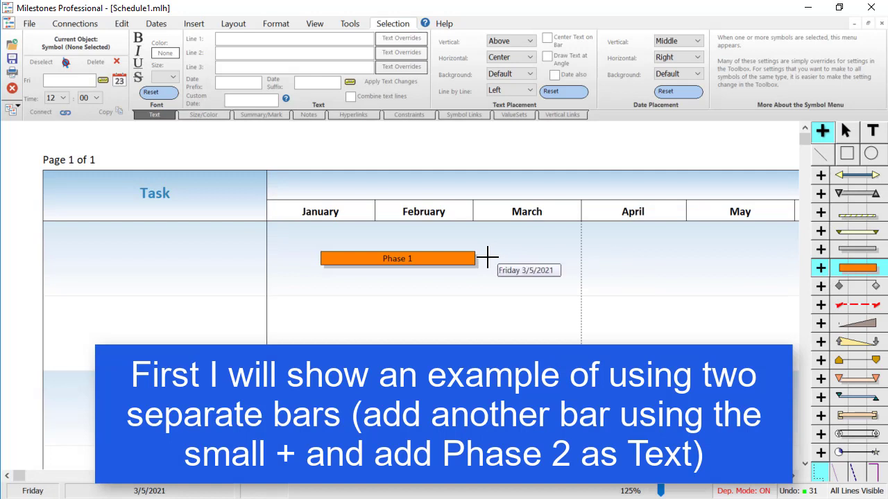
drag(488, 258, 611, 249)
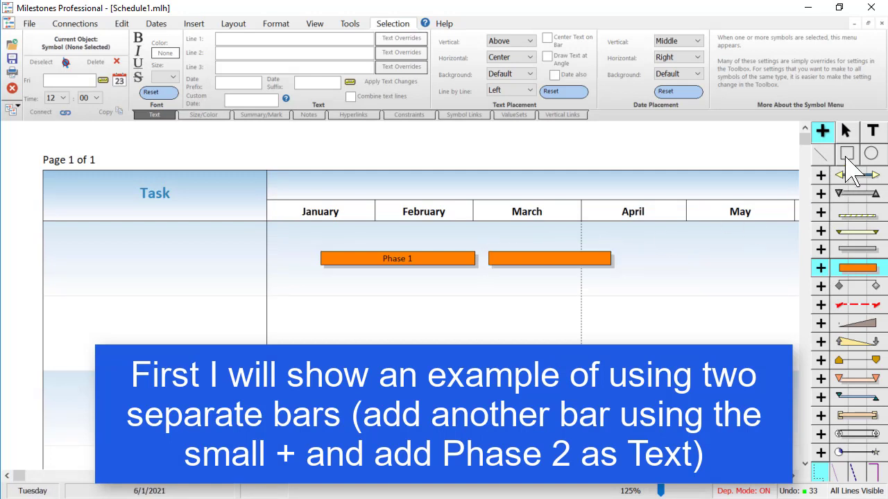
click(846, 131)
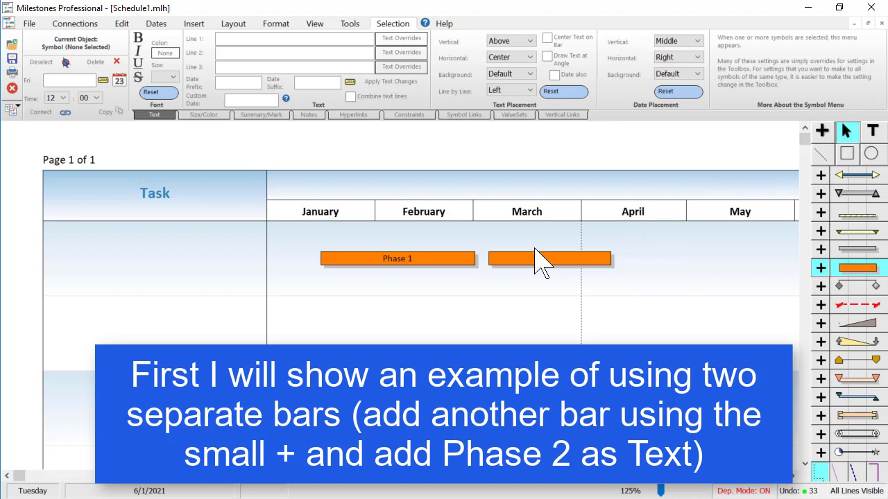
click(491, 258)
click(222, 39)
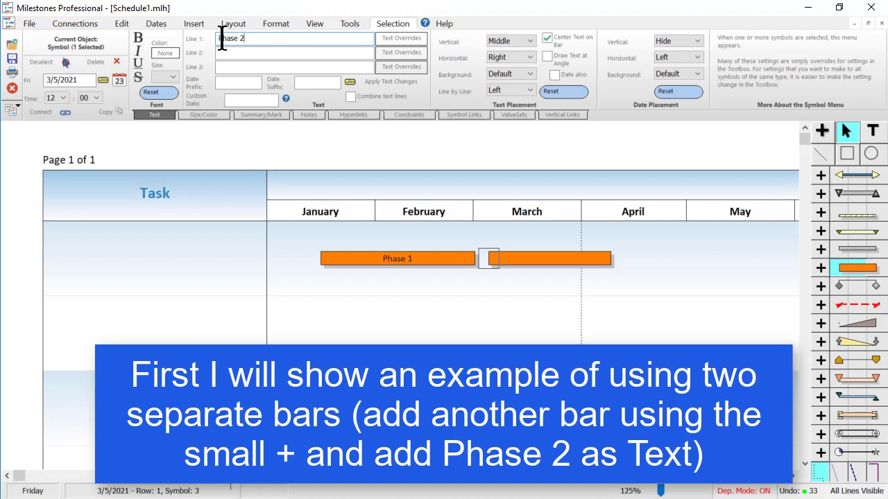
click(365, 93)
click(535, 326)
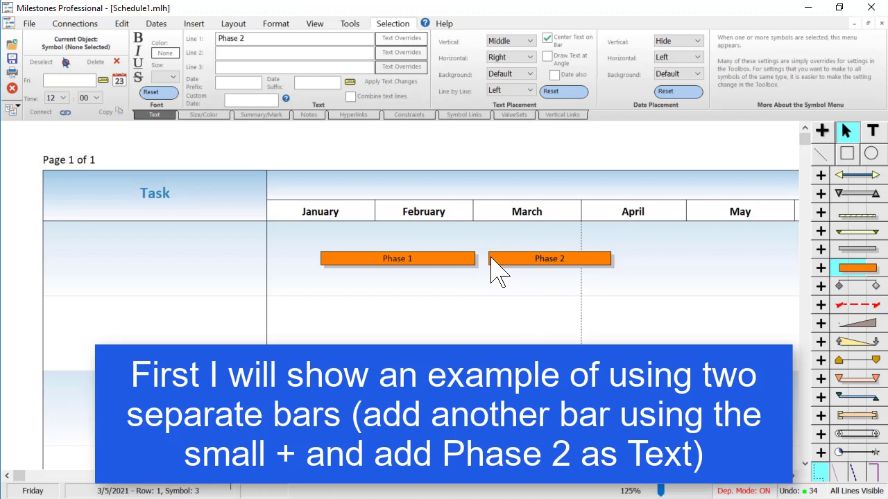
drag(492, 260, 476, 260)
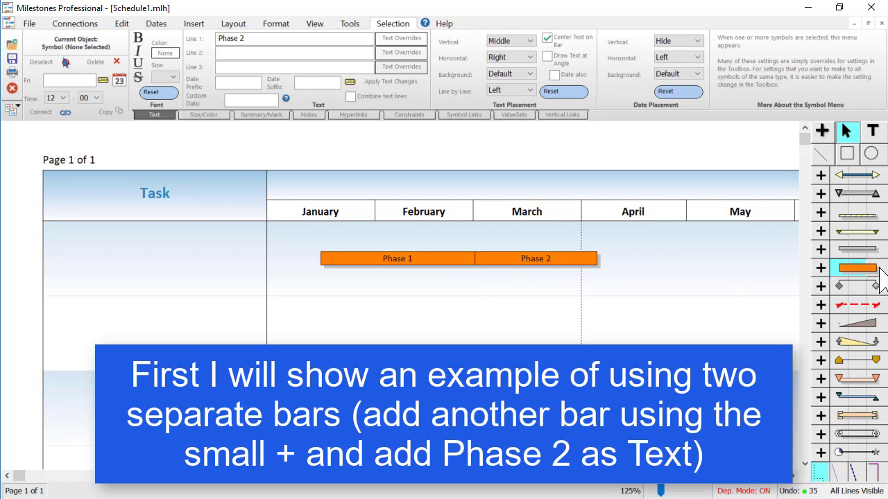
Add an orange segment from Phase 2's April 5 finish to April 26 and select it
click(822, 131)
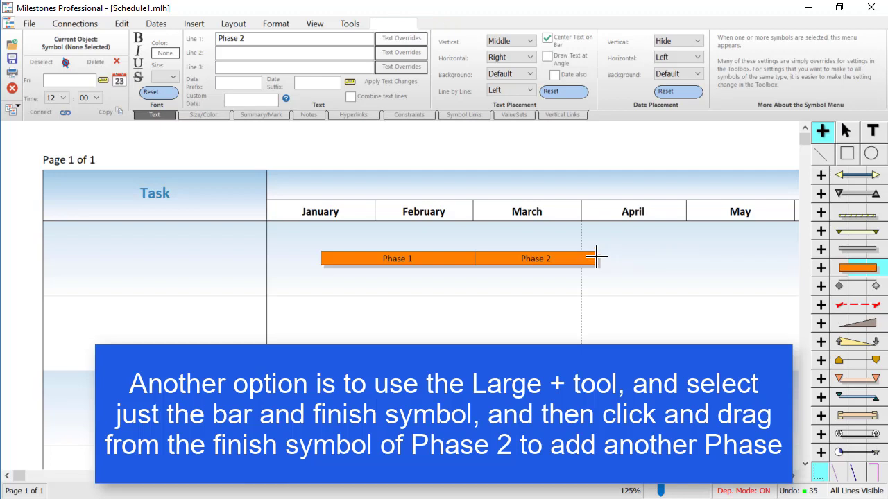
click(596, 258)
drag(596, 258, 668, 250)
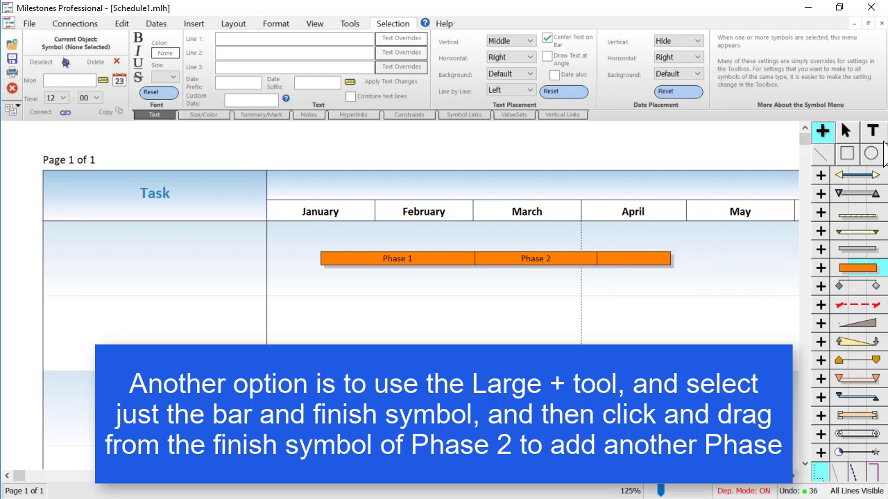
click(846, 131)
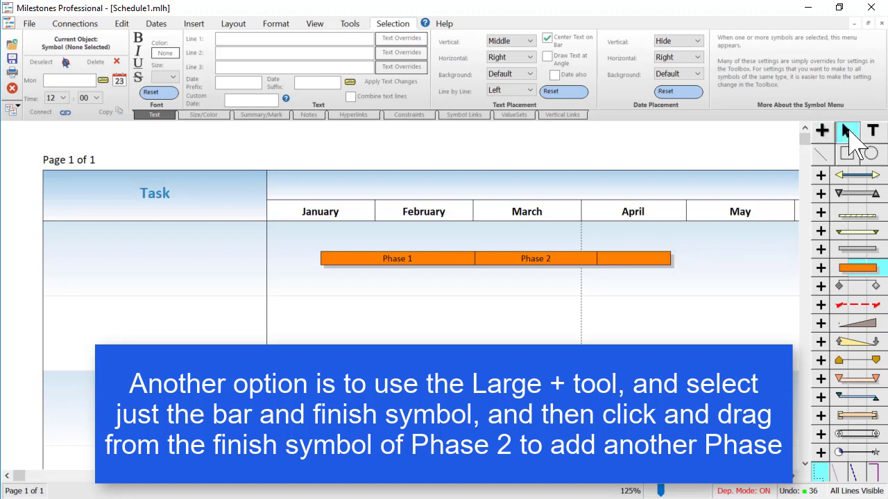
click(597, 259)
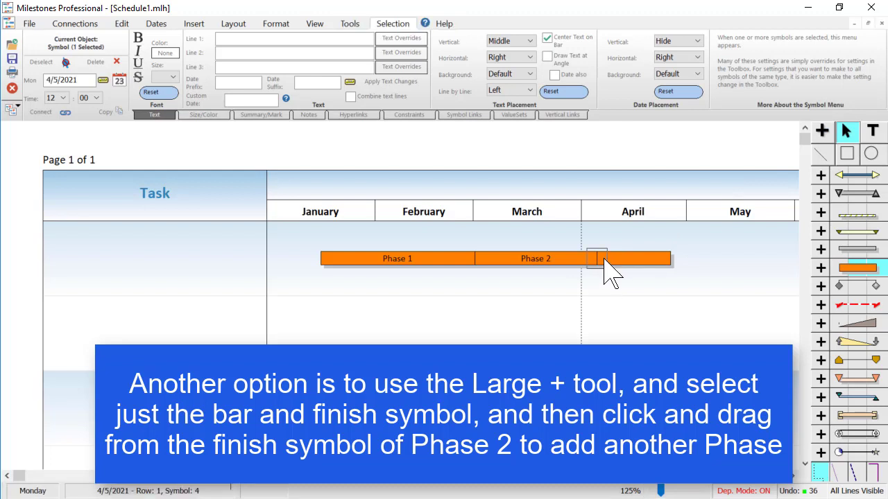
Enter and apply 'Phase 3' as the third segment's Line 1 label
click(227, 39)
click(390, 83)
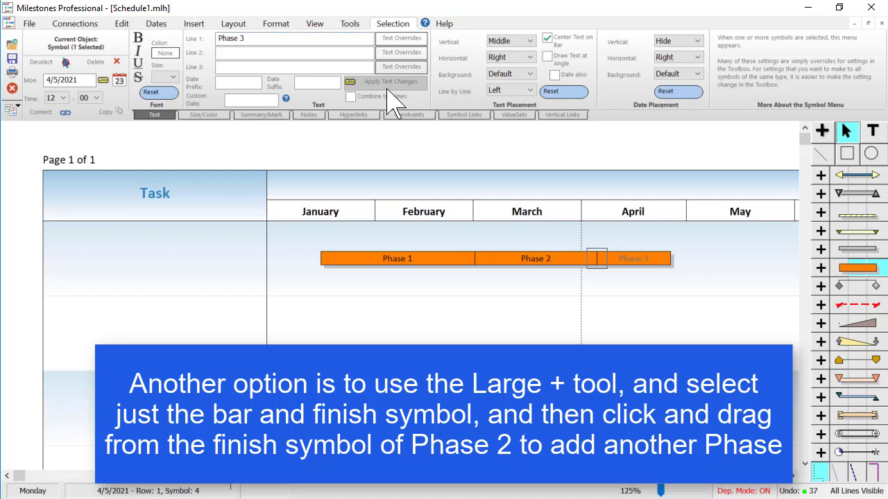
click(606, 322)
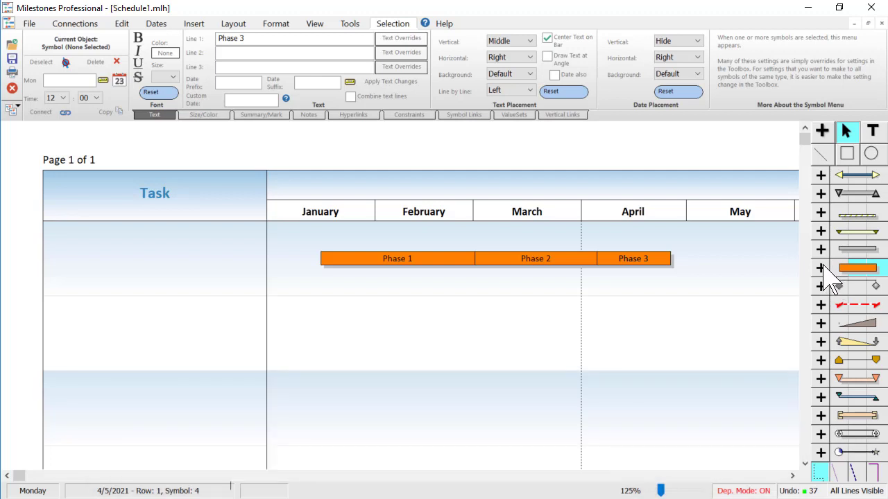
Copy the orange phase-bar toolbox row and paste it over the toolbox row directly above
click(822, 268)
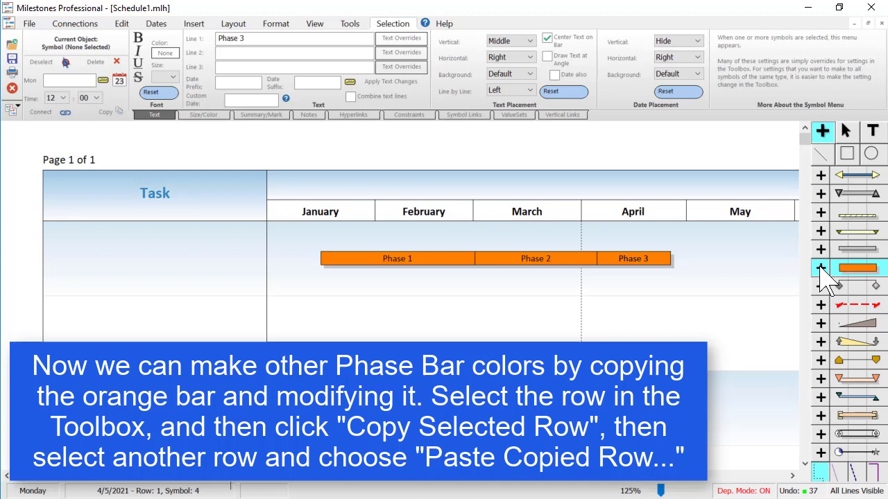
right_click(821, 267)
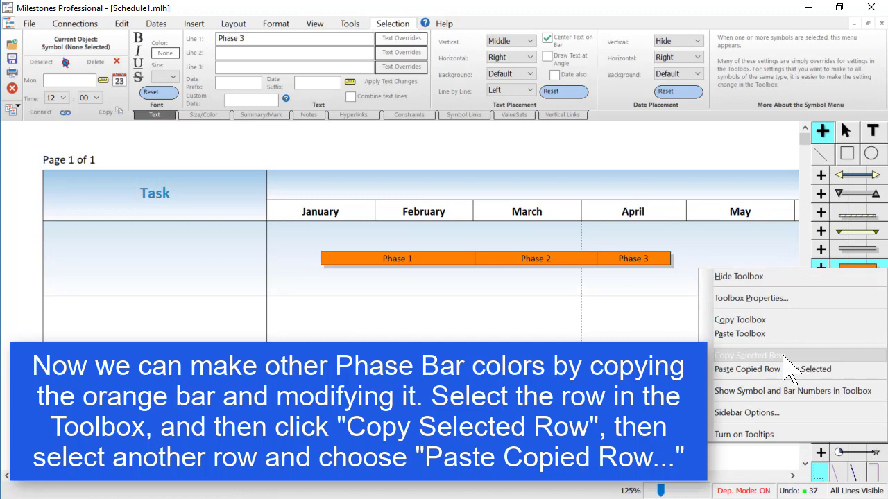
click(788, 362)
click(825, 250)
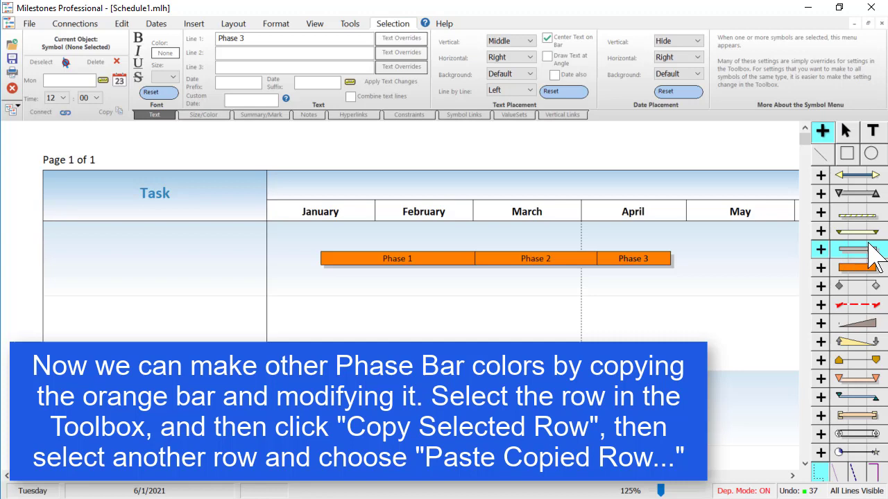
right_click(822, 248)
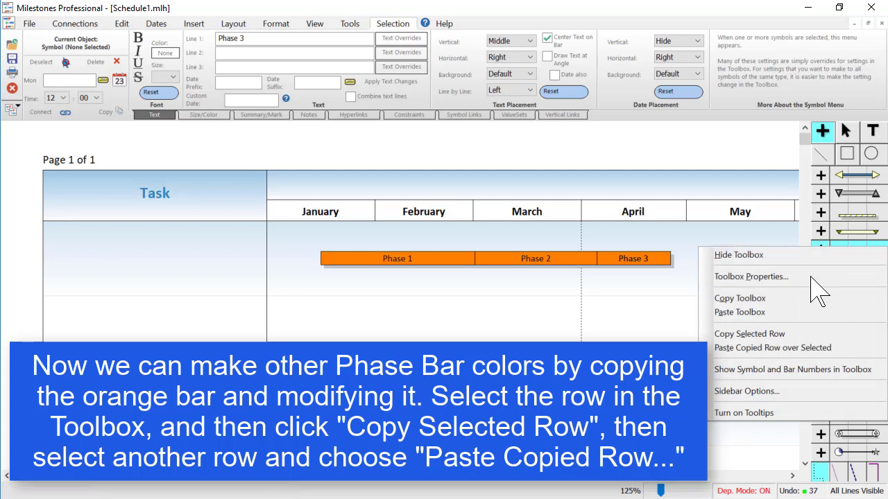
click(816, 349)
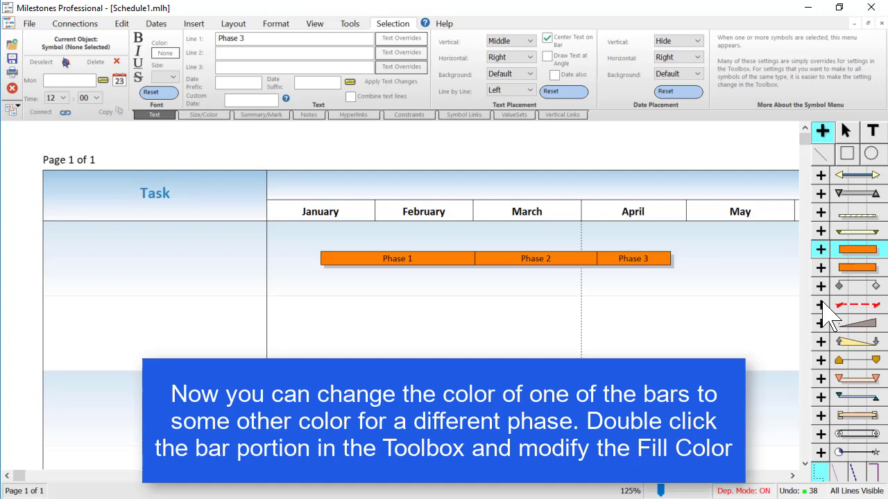
Change the copied toolbox bar's Before Status fill color to Blue
double_click(860, 250)
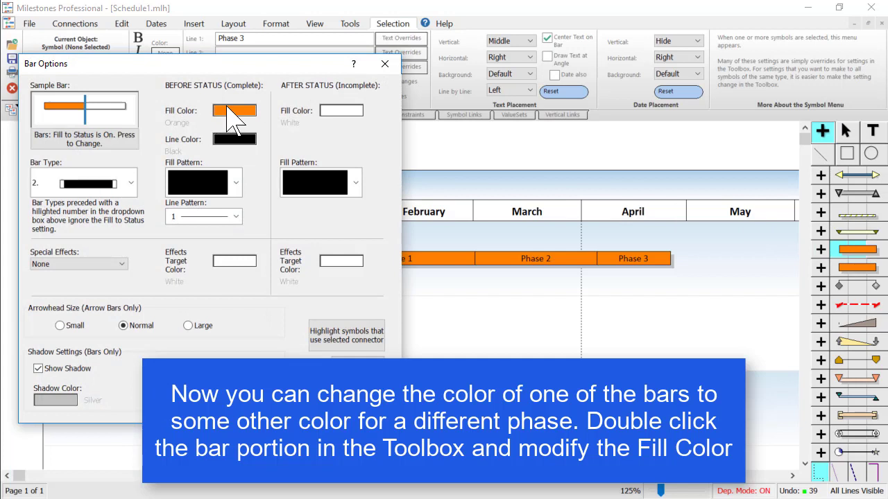
click(223, 110)
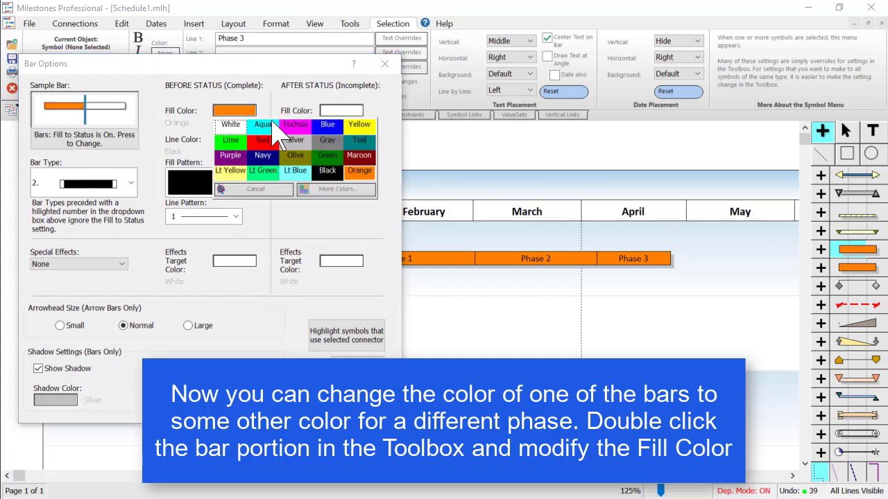
click(327, 125)
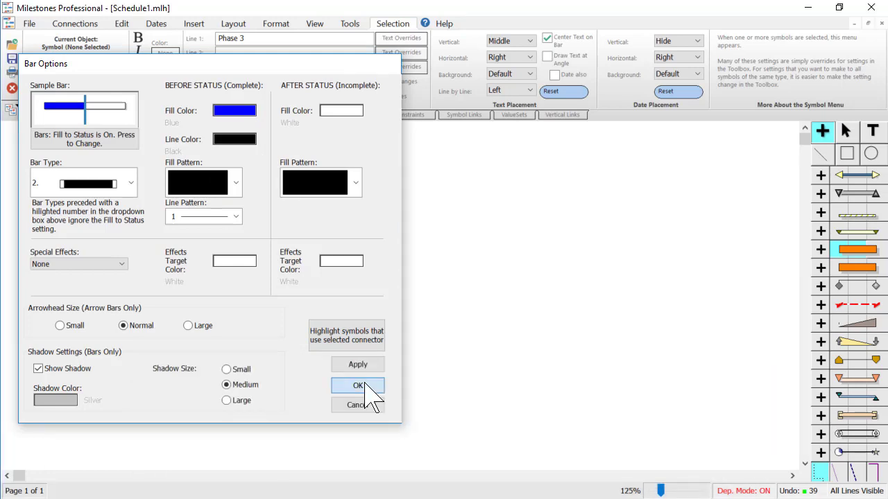
click(365, 385)
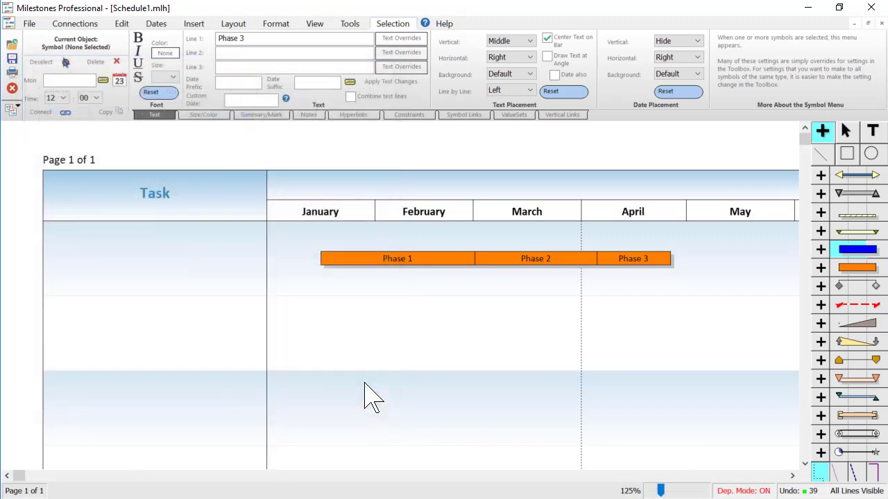
Draw an orange bar in row two from mid-January, then a blue bar from its end to March 20
click(821, 268)
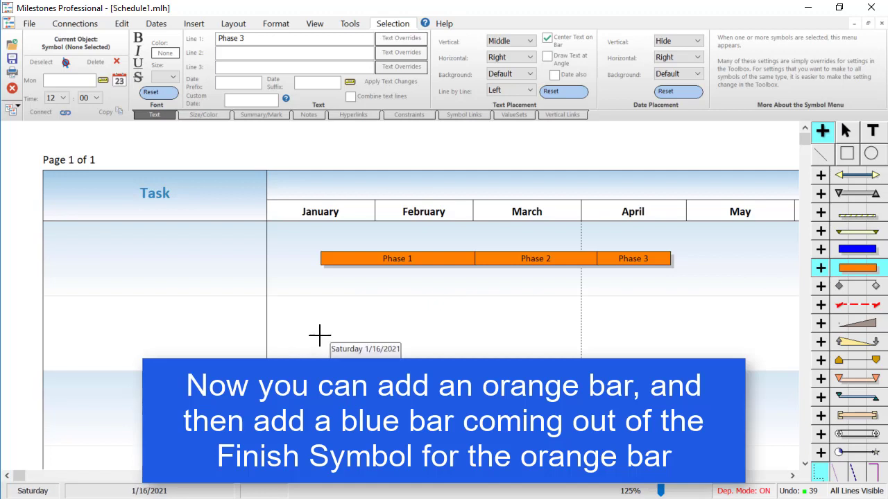
drag(313, 334, 457, 332)
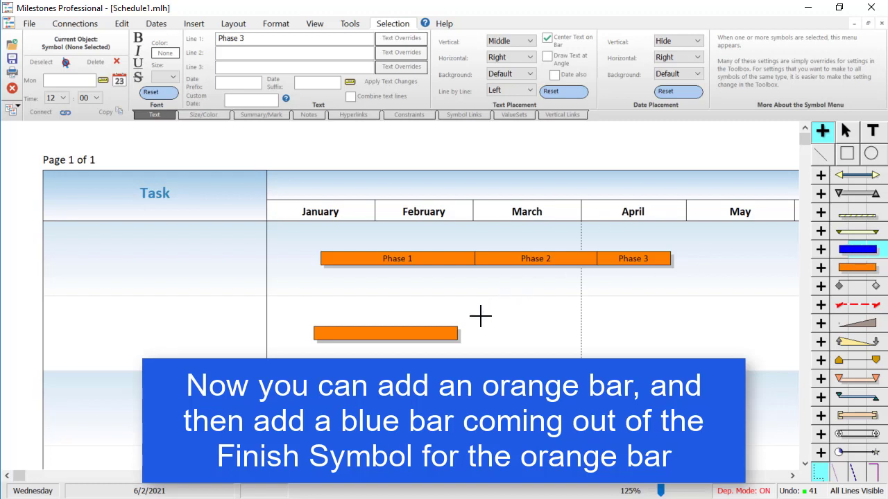
drag(458, 332, 552, 323)
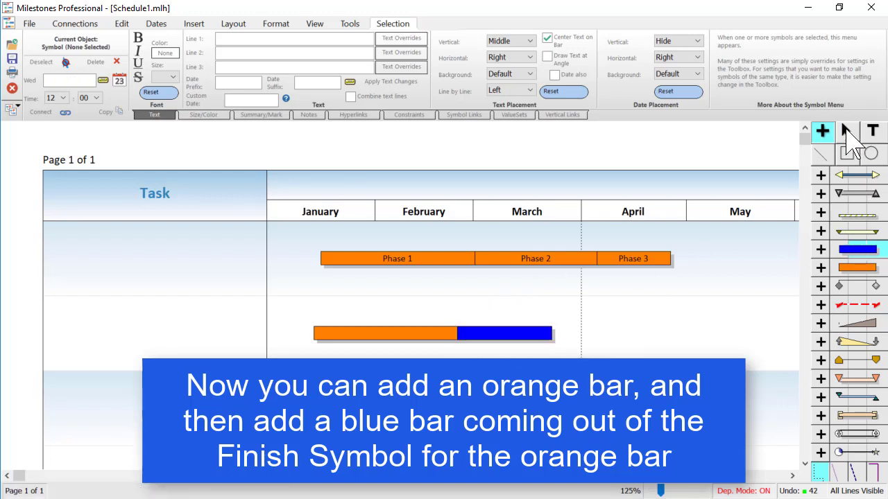
Label the orange bar in row two 'Phase A'
click(846, 131)
click(315, 334)
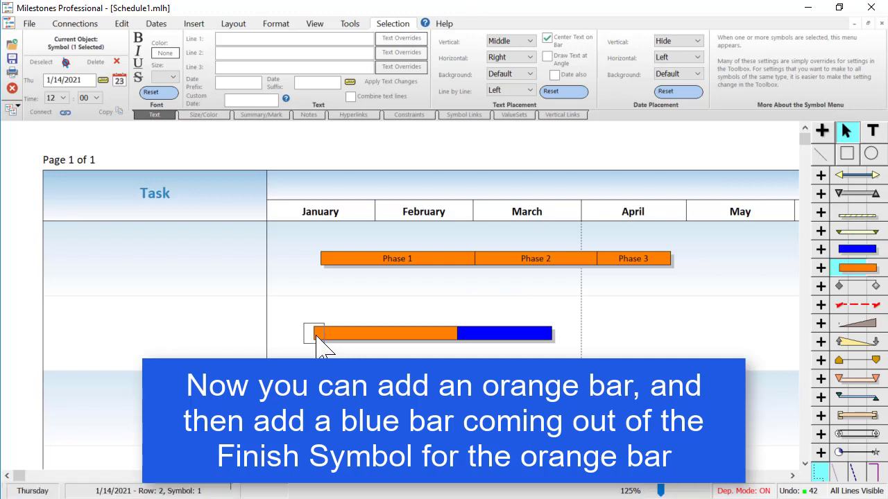
click(220, 38)
text(T)
text(Phase A)
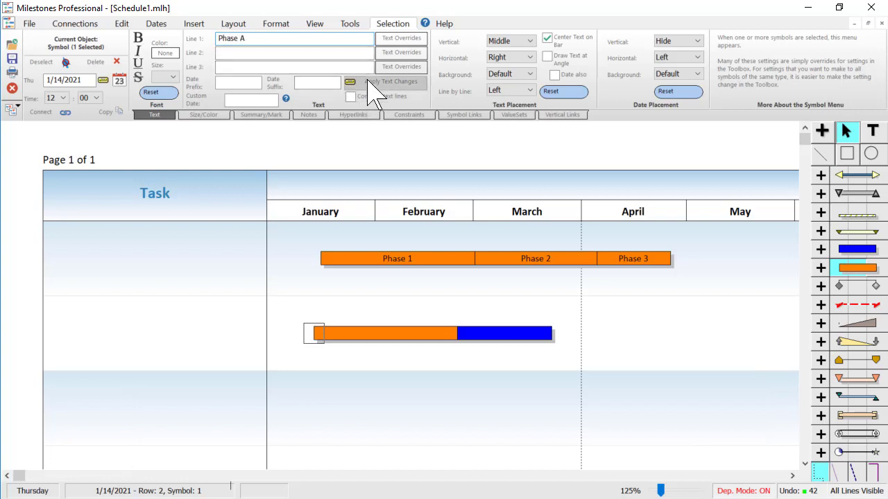
click(350, 82)
Label the blue bar starting at the orange bar's end 'Phase B'
click(458, 332)
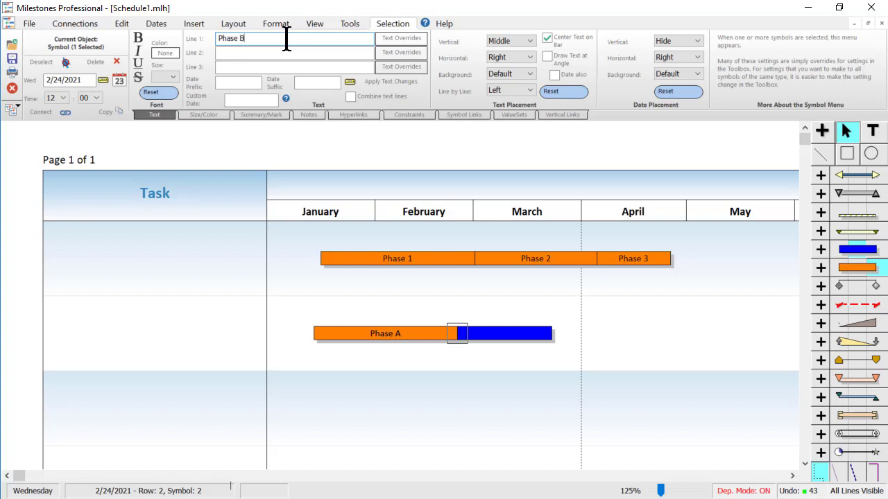
click(350, 82)
click(316, 334)
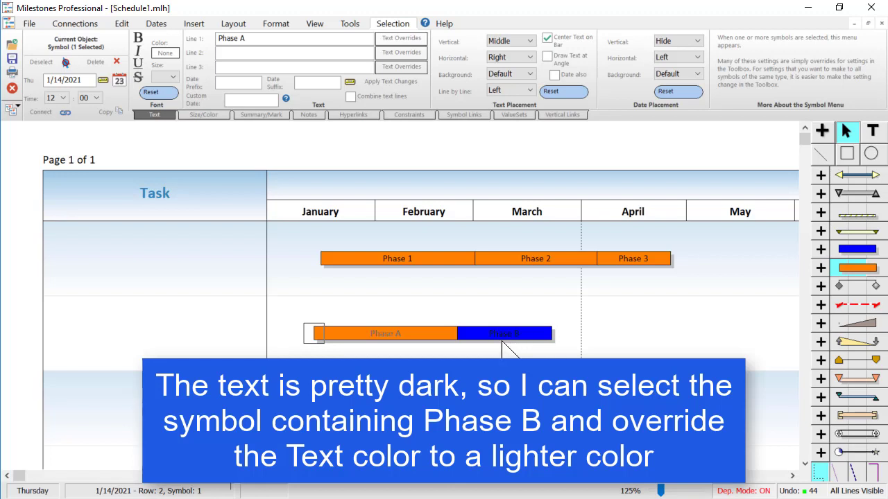
Set the Phase B label's text color to White
click(463, 335)
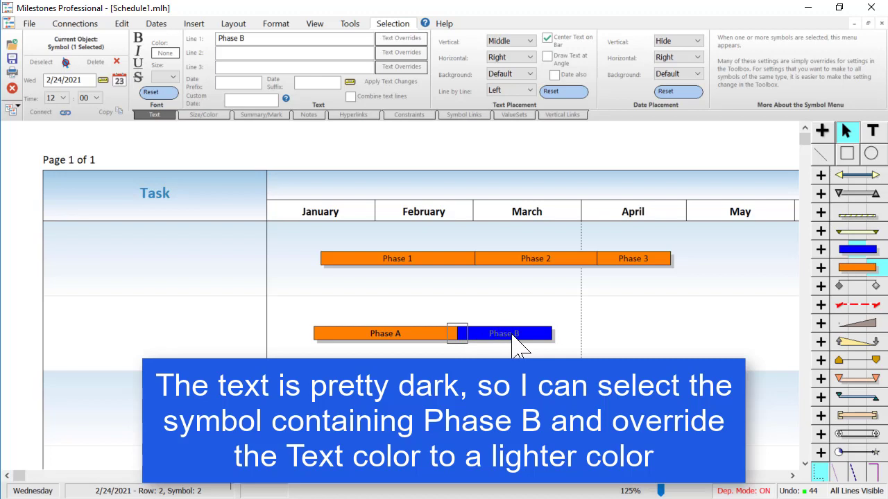
click(165, 53)
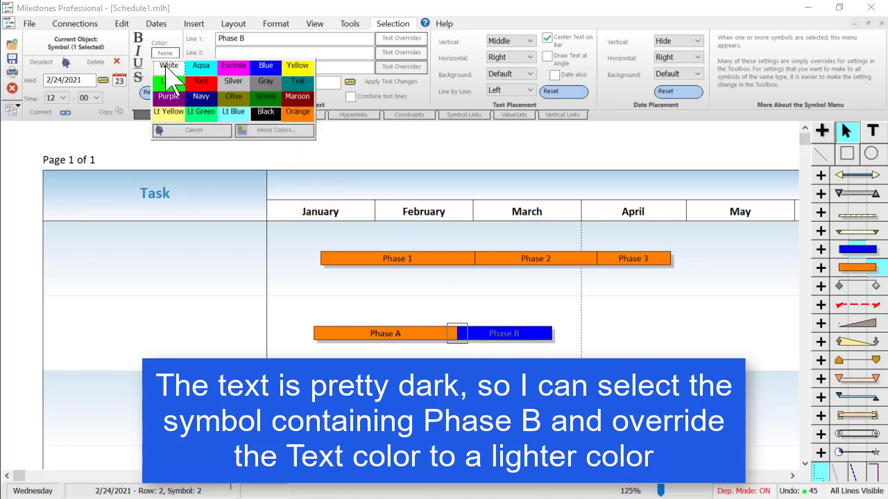
click(166, 67)
click(310, 335)
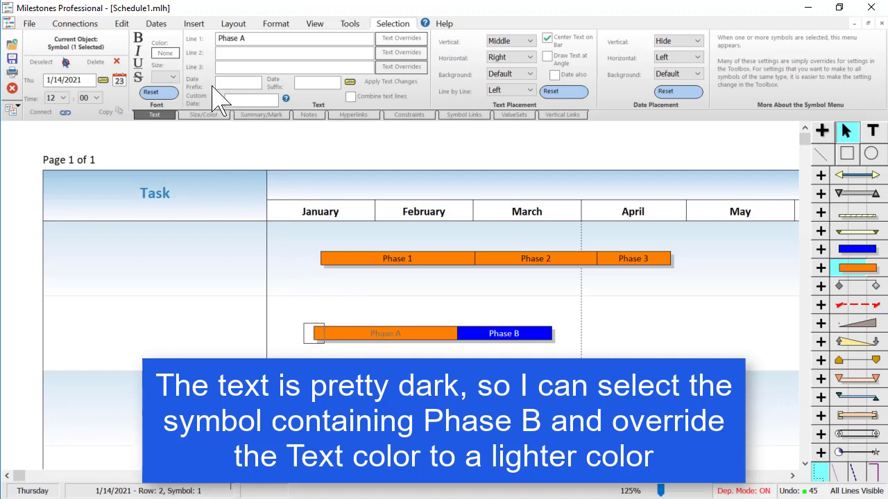
click(462, 338)
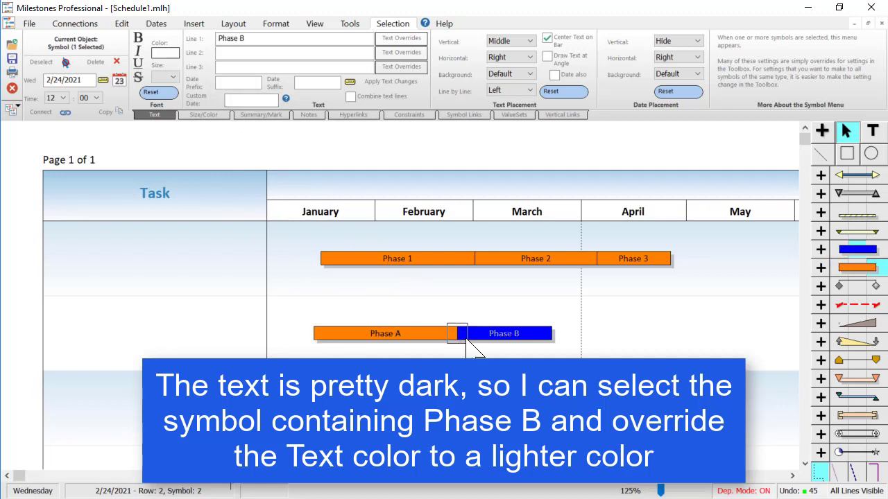